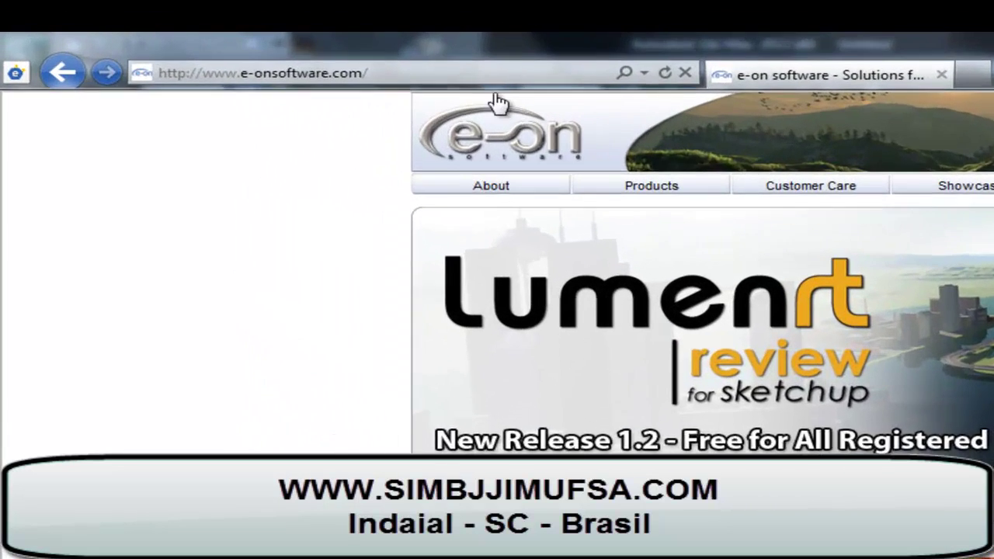
Step: Open e-on's PLE and Trial Versions page and scroll through the Vue 9.5 xStream listing
{"action": "left_click", "coordinate": [247, 77]}
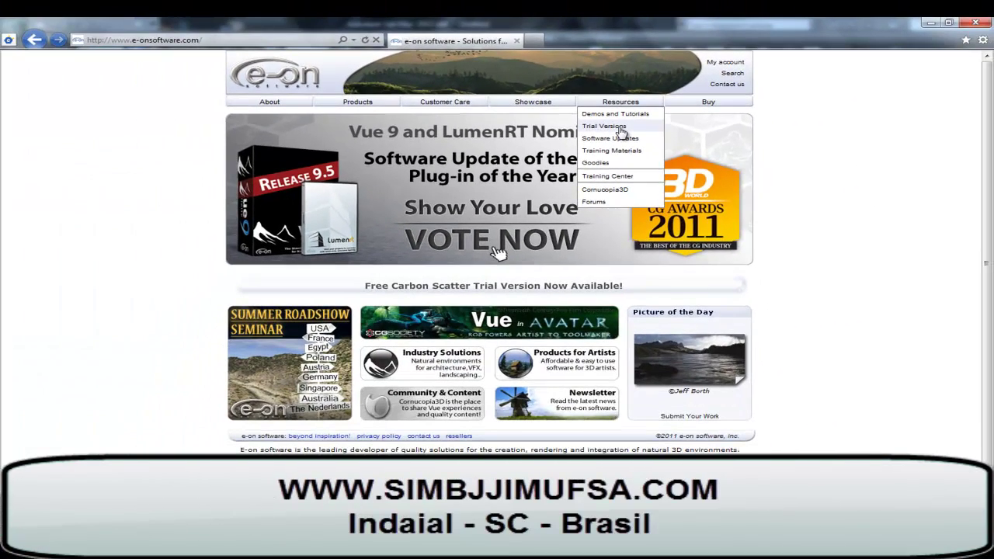
{"action": "left_click", "coordinate": [621, 128]}
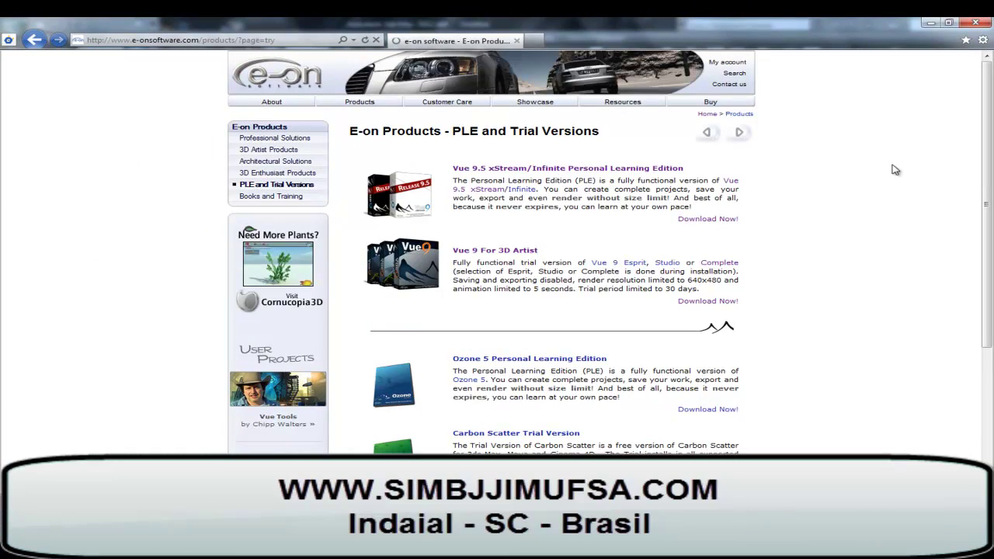
{"action": "scroll", "coordinate": [771, 337], "scroll_direction": "down", "scroll_amount": 3}
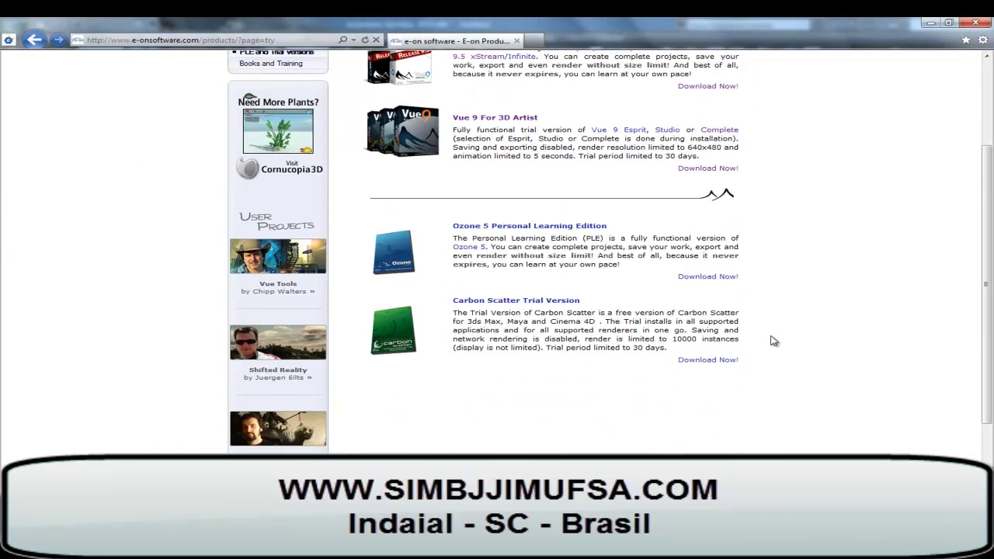
{"action": "scroll", "coordinate": [774, 341], "scroll_direction": "up", "scroll_amount": 2}
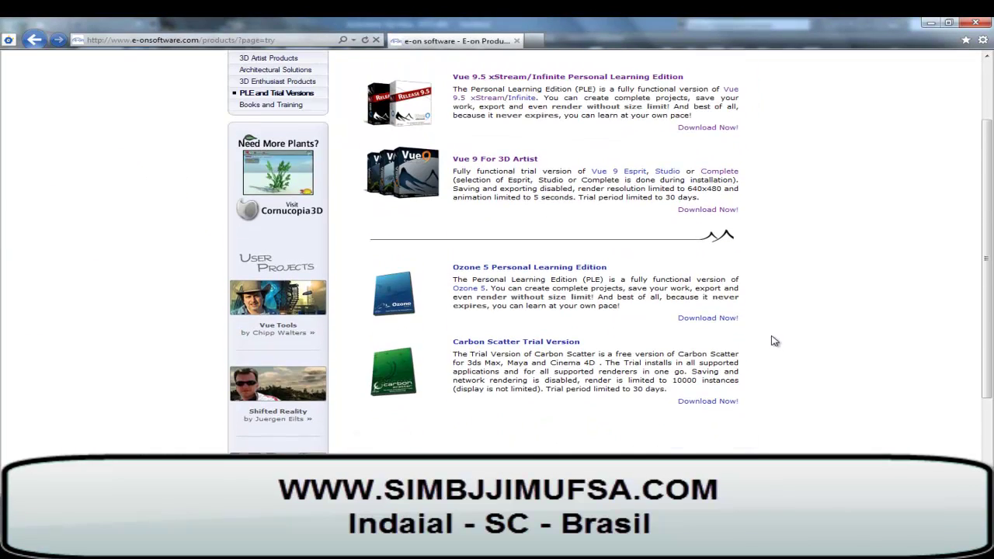
{"action": "scroll", "coordinate": [772, 341], "scroll_direction": "up", "scroll_amount": 1}
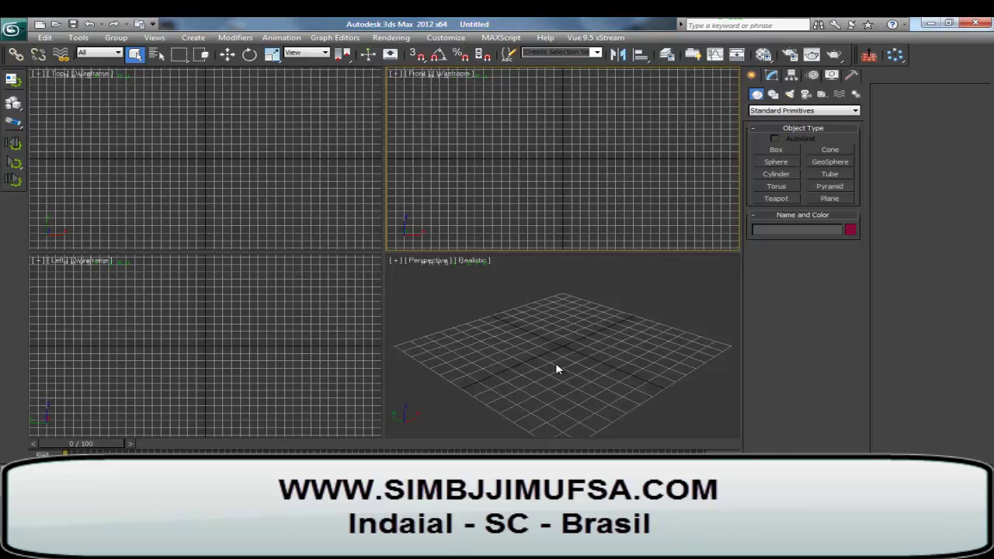
Step: Maximize the Perspective viewport with Alt+W, pan the grid upward, and show the Vue 9.5 xStream File commands
{"action": "left_click", "coordinate": [555, 369]}
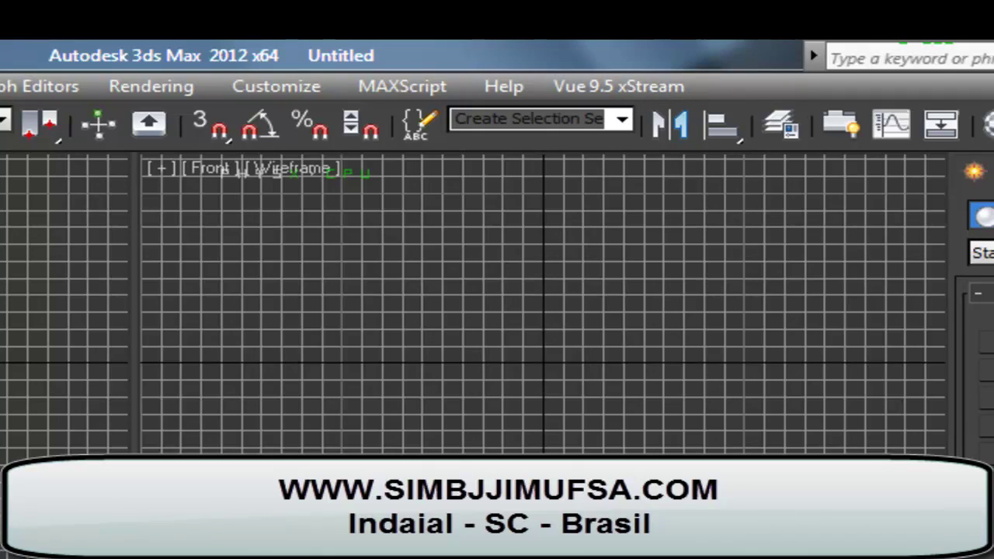
{"action": "key", "text": "alt+w"}
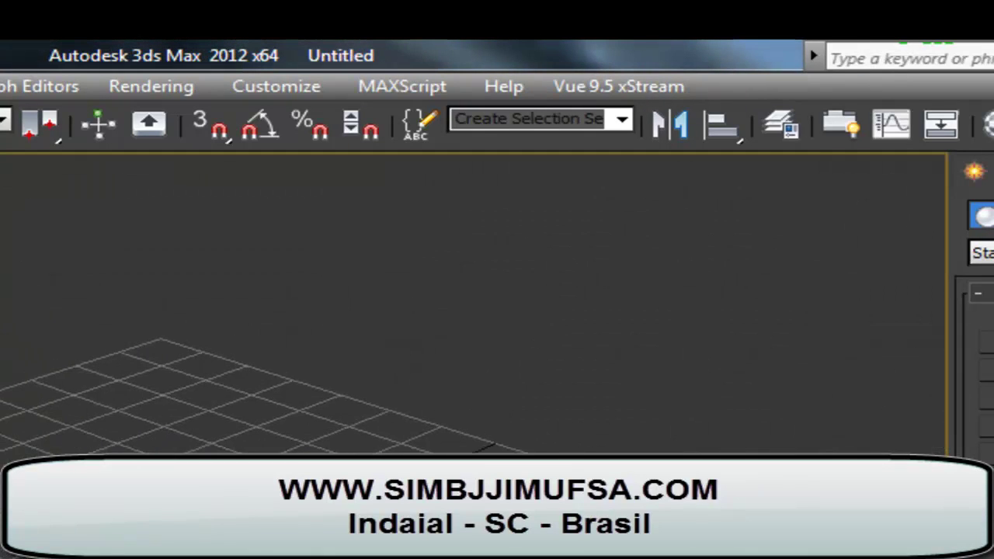
{"action": "middle_click_drag", "start_coordinate": [122, 380], "coordinate": [181, 427]}
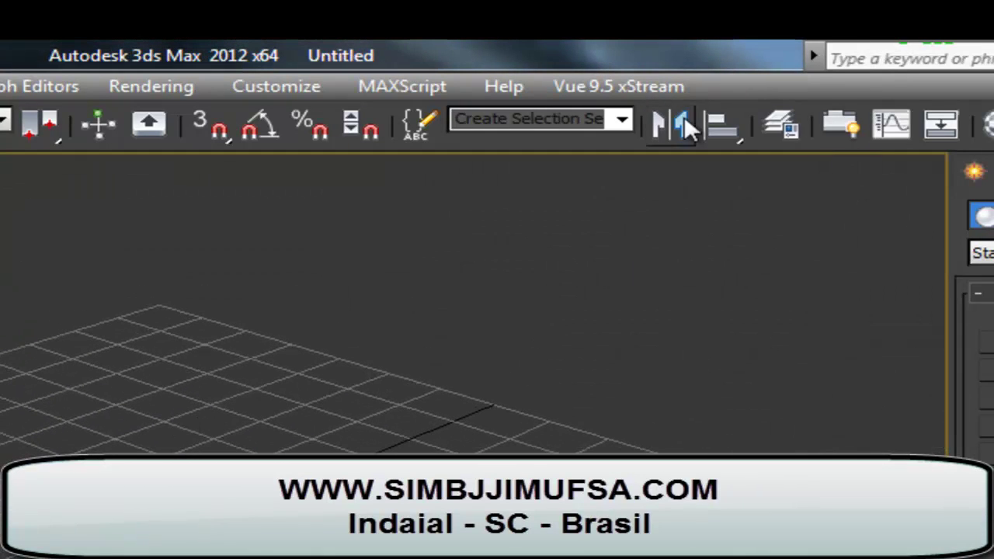
{"action": "left_click", "coordinate": [652, 87]}
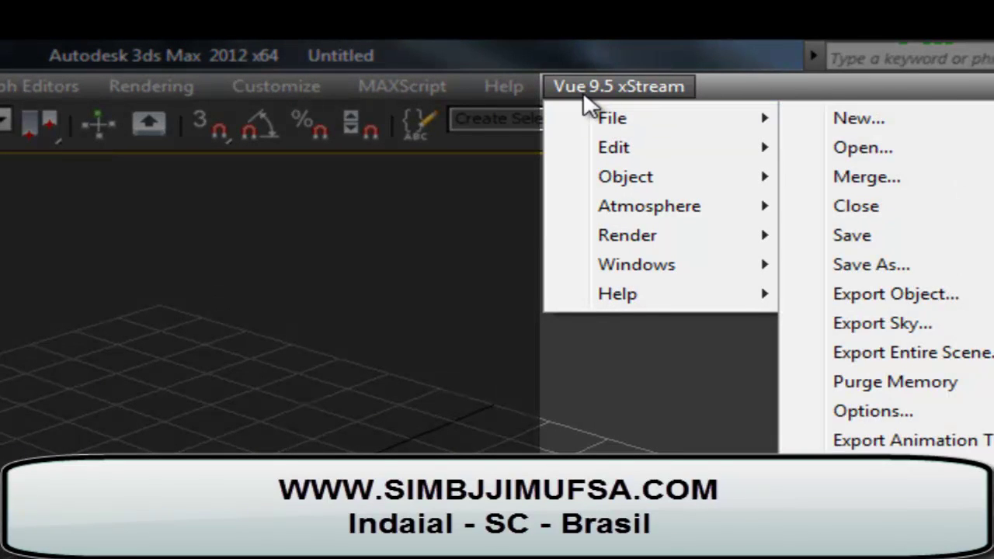
{"action": "mouse_move", "coordinate": [640, 76]}
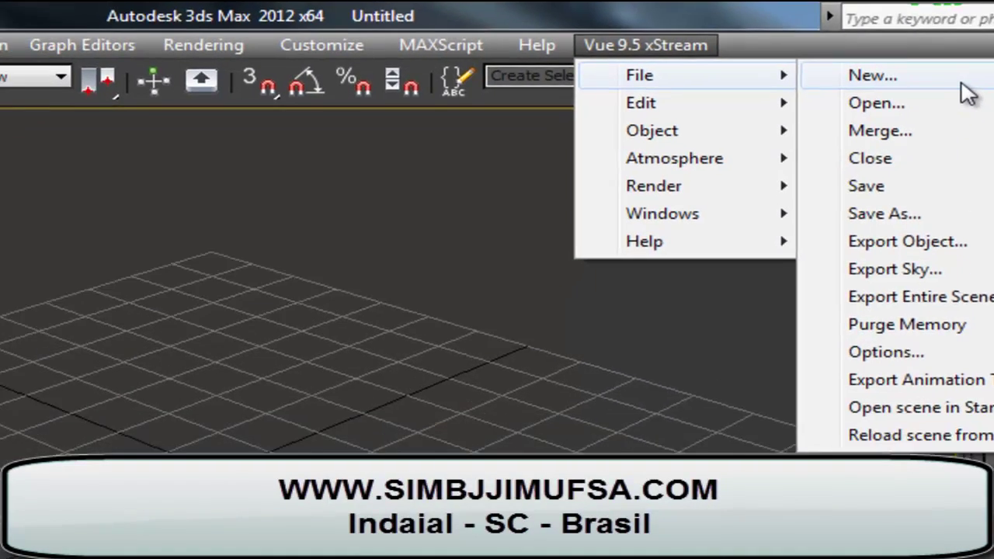
Step: Start a new Vue scene, browsing atmospheres before settling on Spectral Sunshine > Default
{"action": "left_click", "coordinate": [954, 124]}
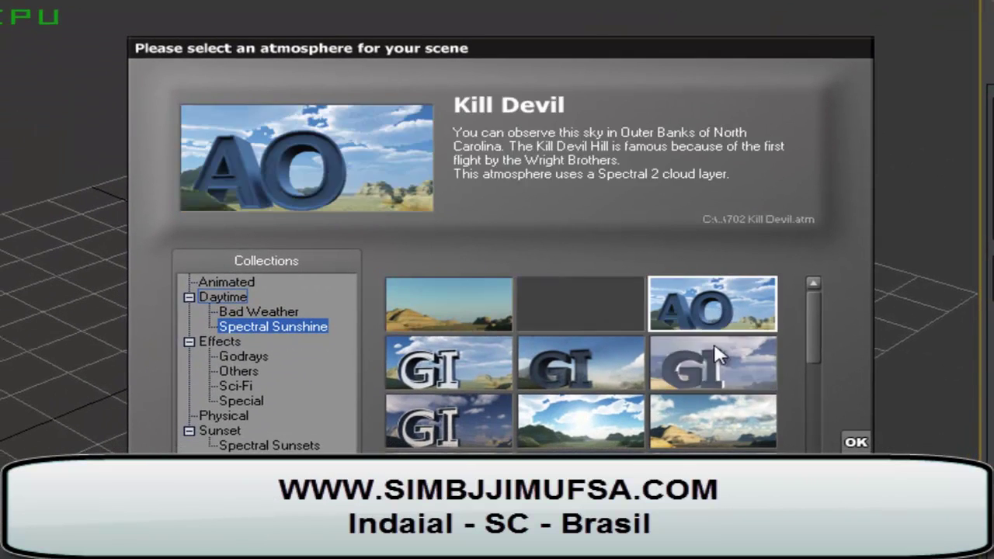
{"action": "left_click", "coordinate": [580, 421]}
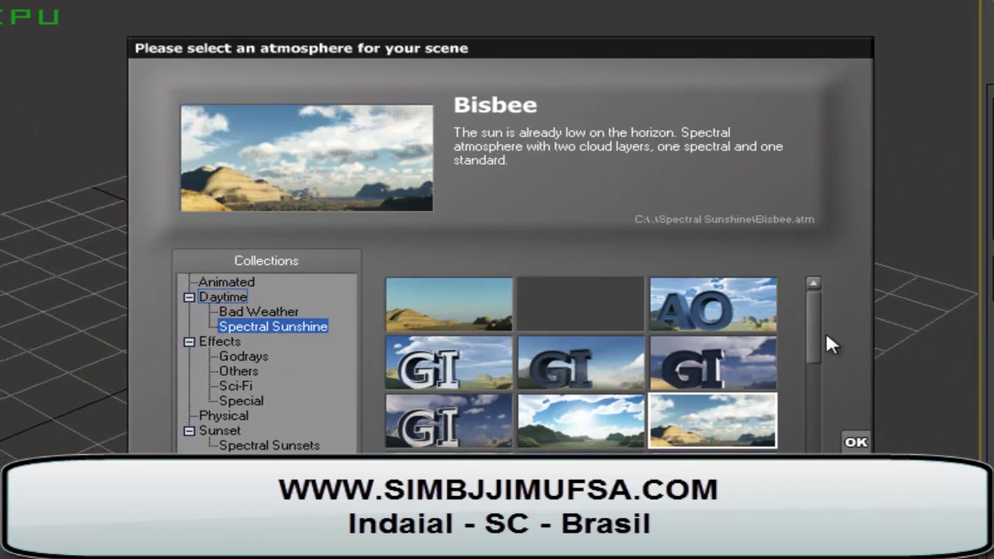
{"action": "left_click_drag", "start_coordinate": [813, 346], "coordinate": [812, 434]}
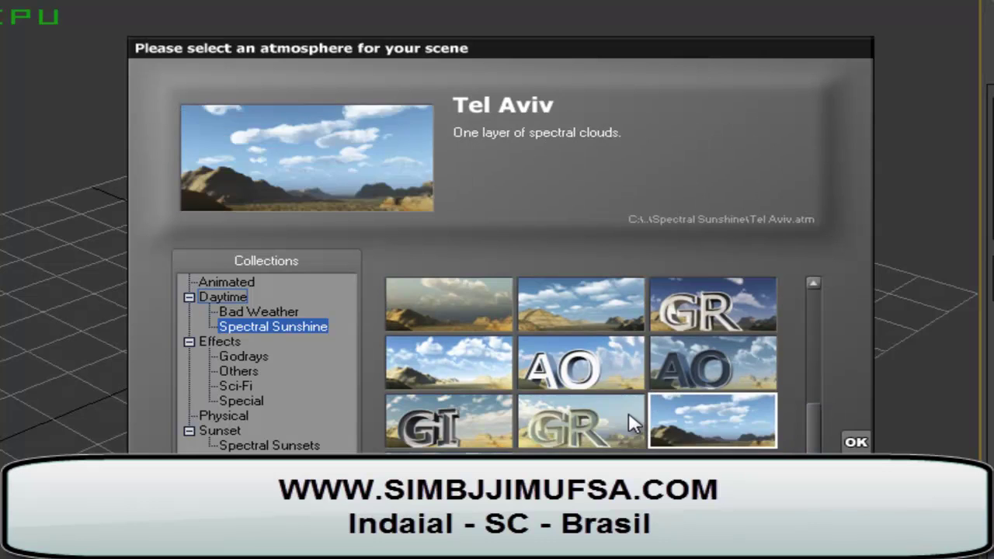
{"action": "left_click", "coordinate": [465, 371]}
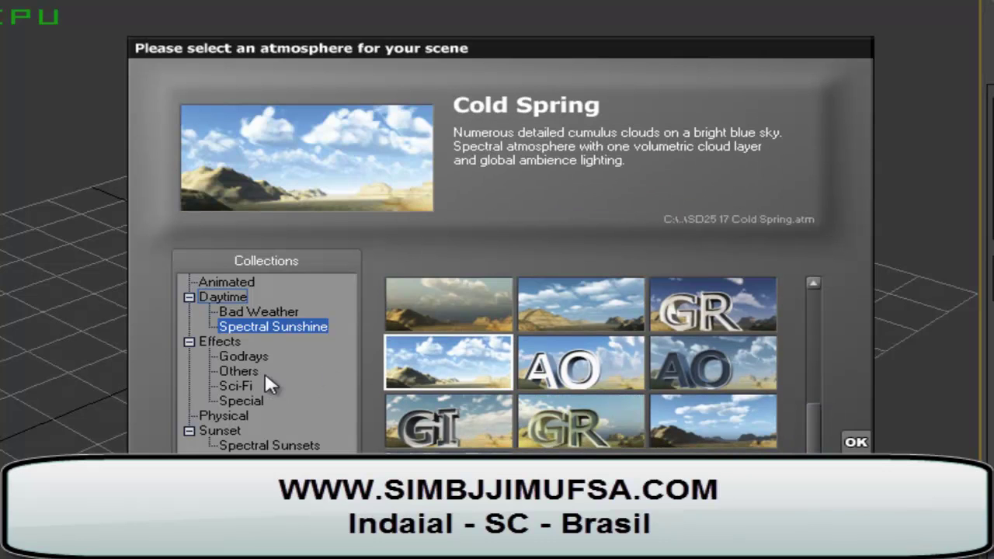
{"action": "left_click", "coordinate": [245, 357]}
{"action": "left_click", "coordinate": [237, 386]}
{"action": "left_click", "coordinate": [251, 401]}
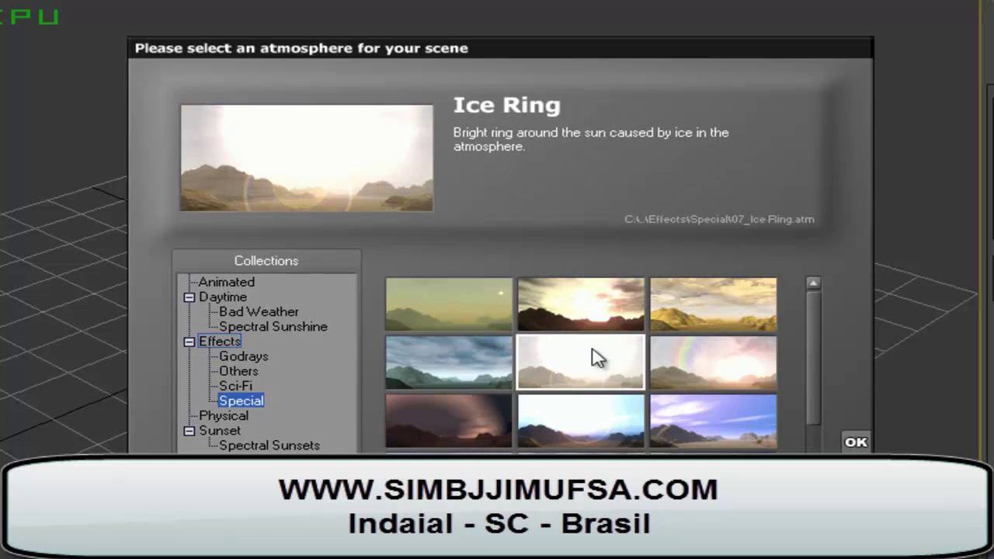
{"action": "left_click", "coordinate": [594, 355]}
{"action": "left_click", "coordinate": [264, 326]}
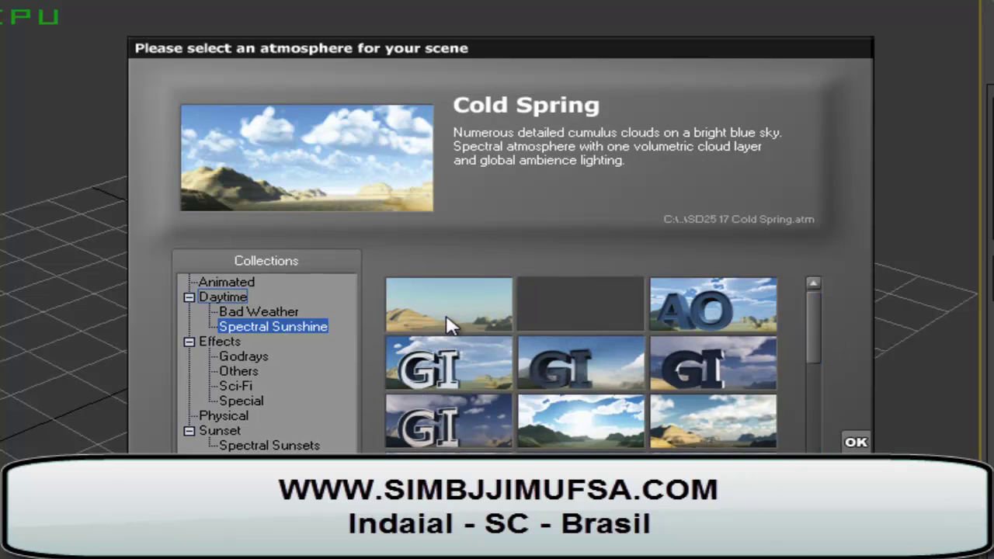
{"action": "left_click", "coordinate": [447, 322]}
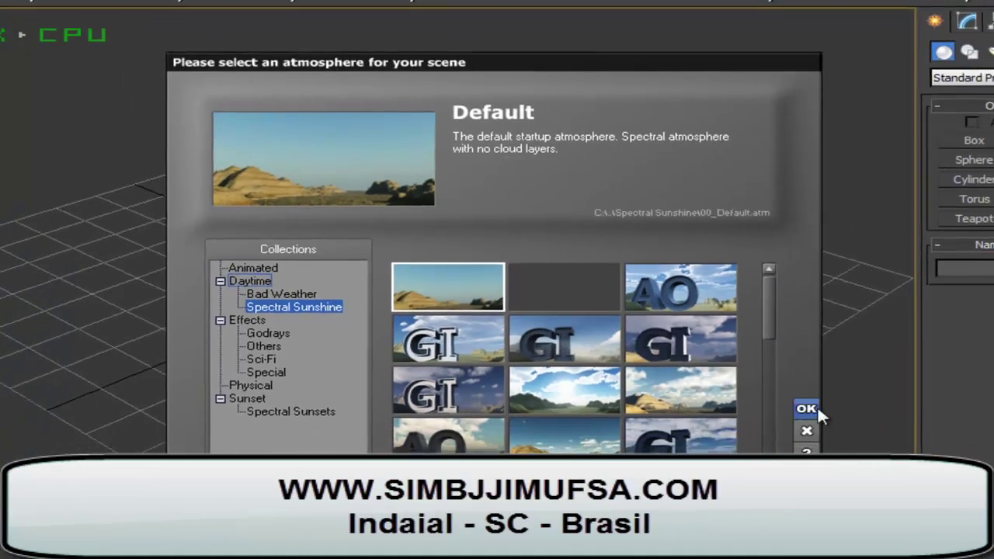
{"action": "left_click", "coordinate": [855, 442]}
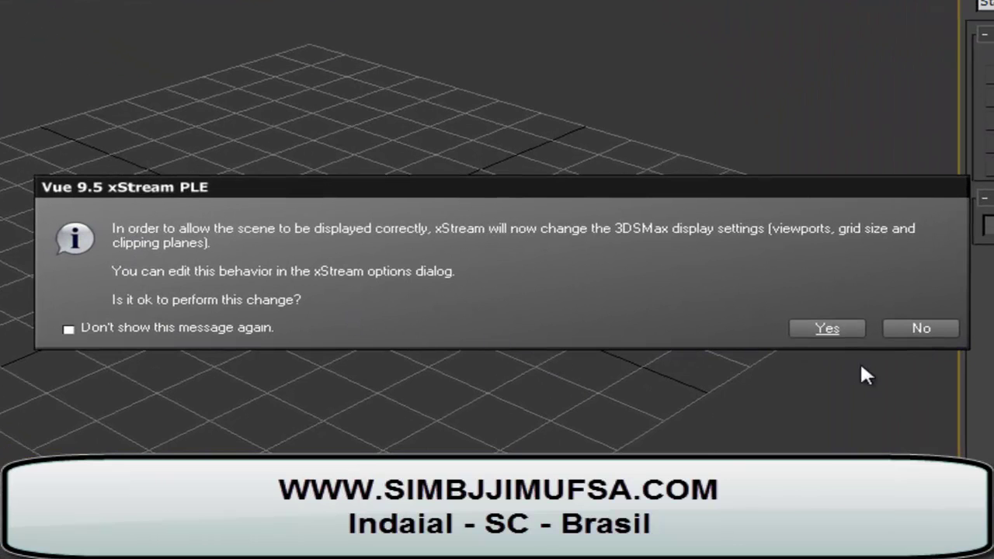
Step: Accept xStream's viewport, grid and clipping changes, then zoom the Perspective view onto the ground plane
{"action": "left_click", "coordinate": [828, 330]}
{"action": "left_click", "coordinate": [714, 284]}
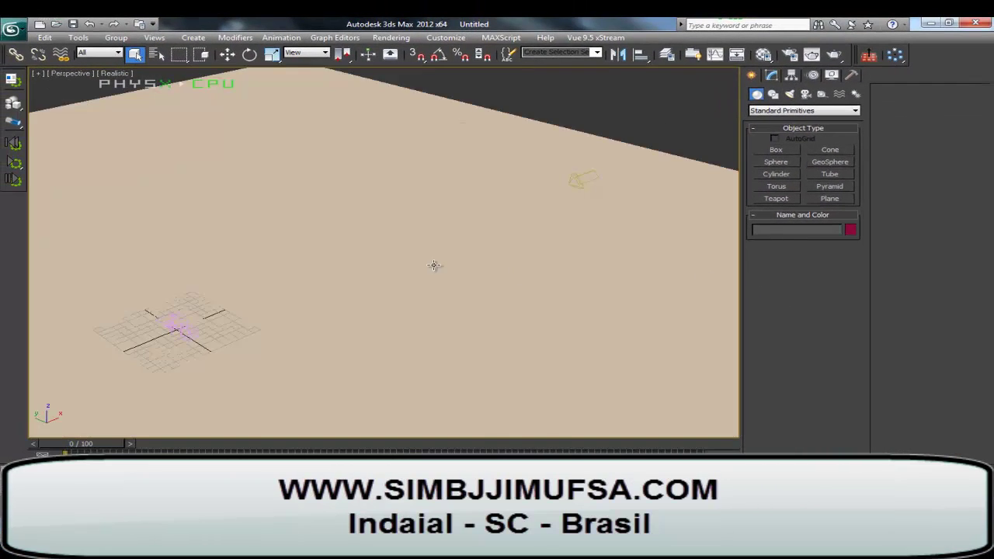
{"action": "scroll", "coordinate": [505, 204], "scroll_direction": "down", "scroll_amount": 2}
{"action": "scroll", "coordinate": [482, 233], "scroll_direction": "down", "scroll_amount": 2}
{"action": "scroll", "coordinate": [476, 244], "scroll_direction": "down", "scroll_amount": 2}
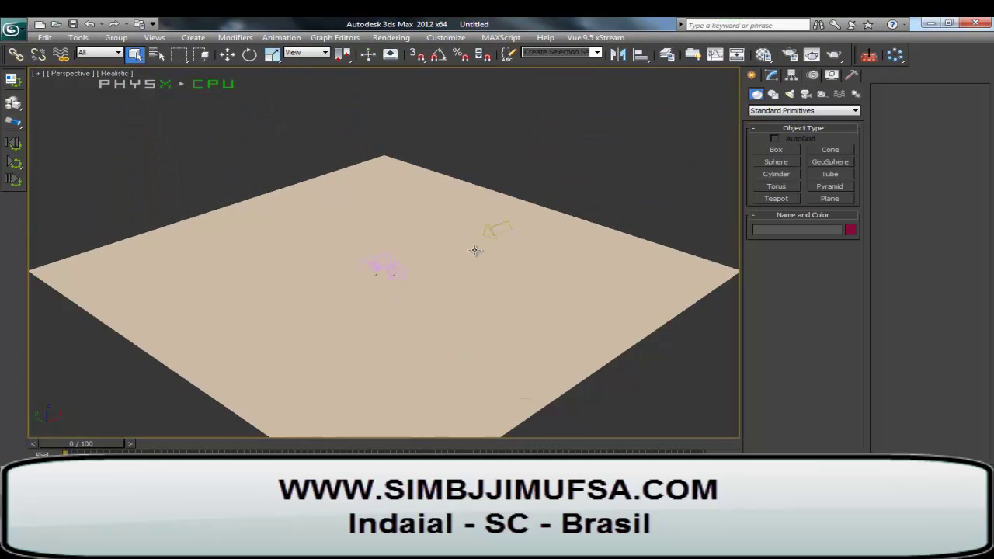
{"action": "scroll", "coordinate": [474, 254], "scroll_direction": "down", "scroll_amount": 2}
{"action": "scroll", "coordinate": [474, 254], "scroll_direction": "up", "scroll_amount": 3}
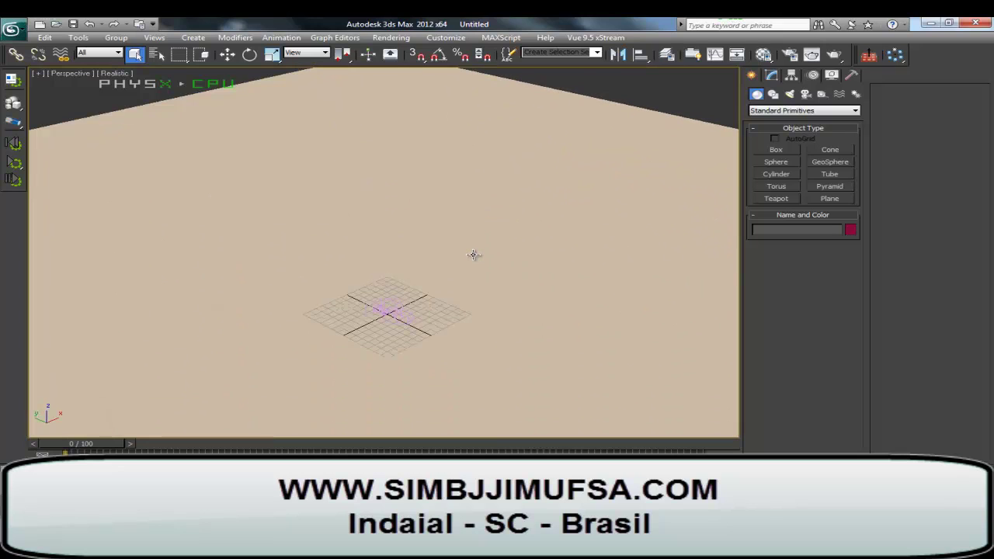
{"action": "scroll", "coordinate": [472, 255], "scroll_direction": "up", "scroll_amount": 2}
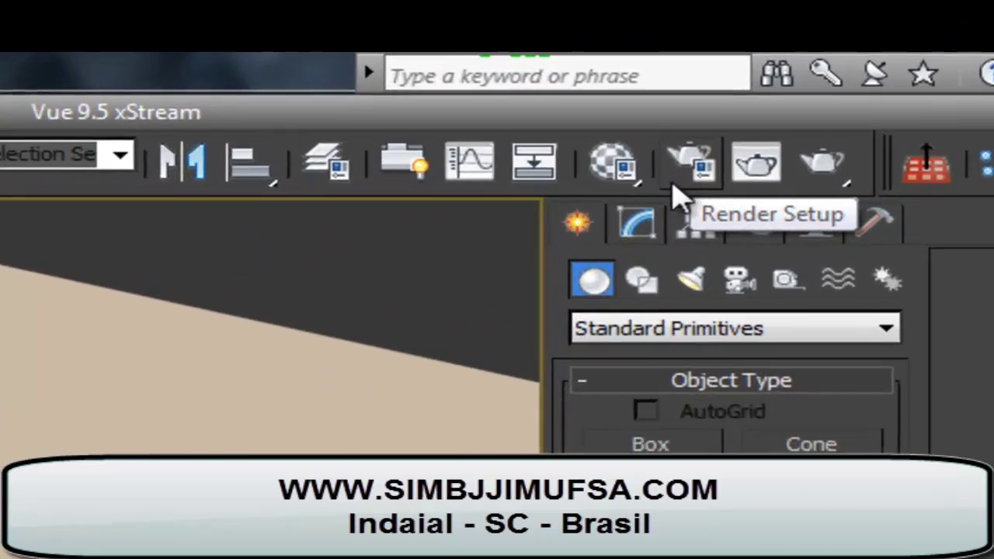
{"action": "key", "text": "F10"}
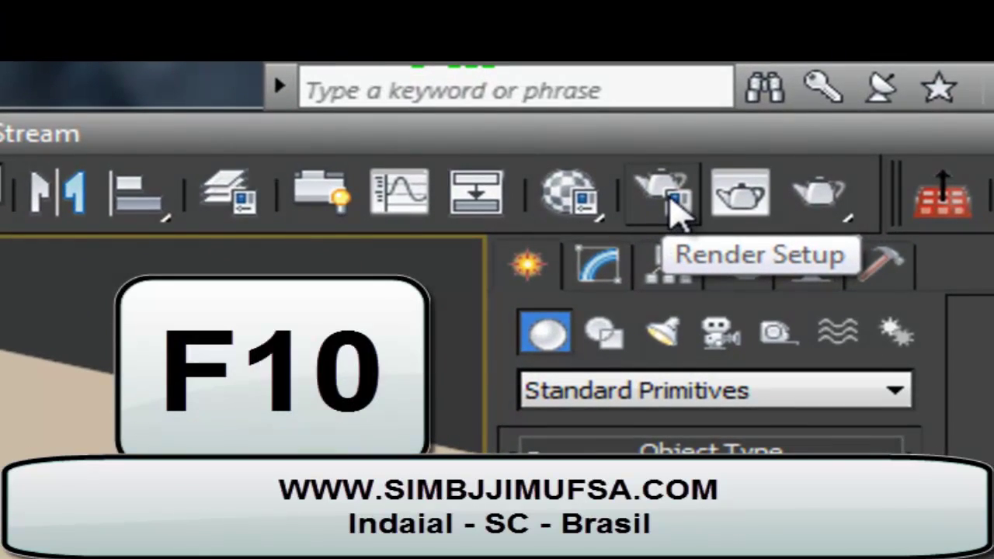
{"action": "left_click", "coordinate": [672, 201]}
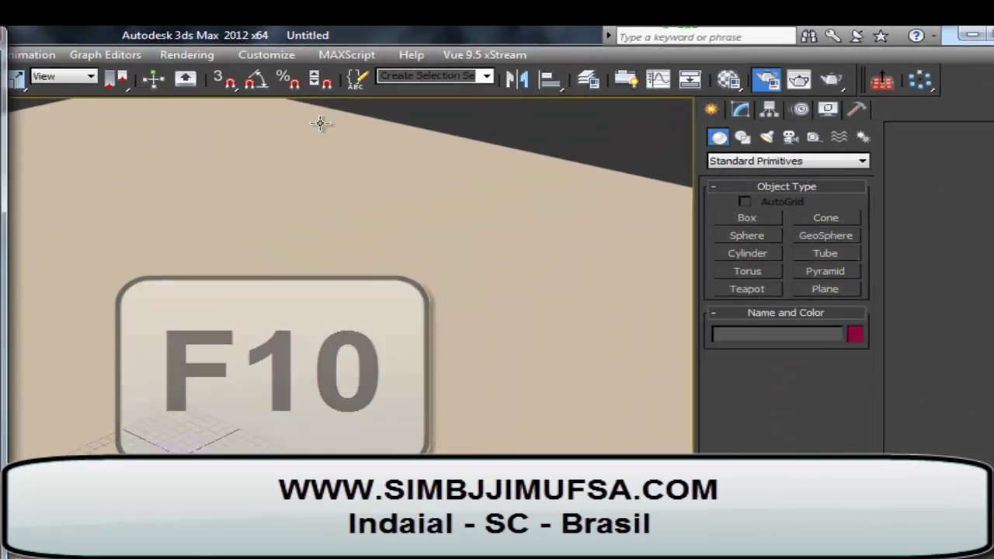
{"action": "scroll", "coordinate": [198, 310], "scroll_direction": "down", "scroll_amount": 3}
{"action": "scroll", "coordinate": [198, 310], "scroll_direction": "down", "scroll_amount": 3}
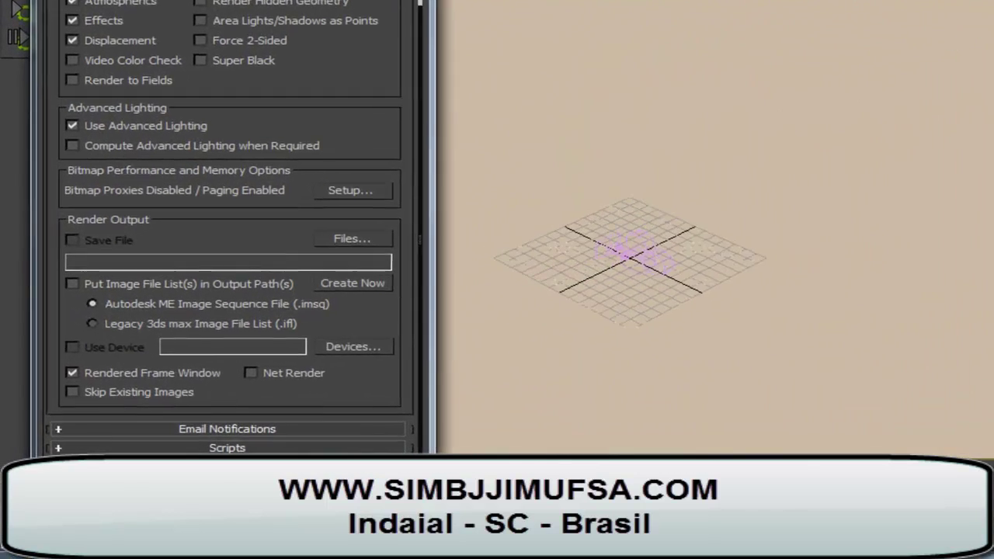
{"action": "left_click", "coordinate": [367, 386]}
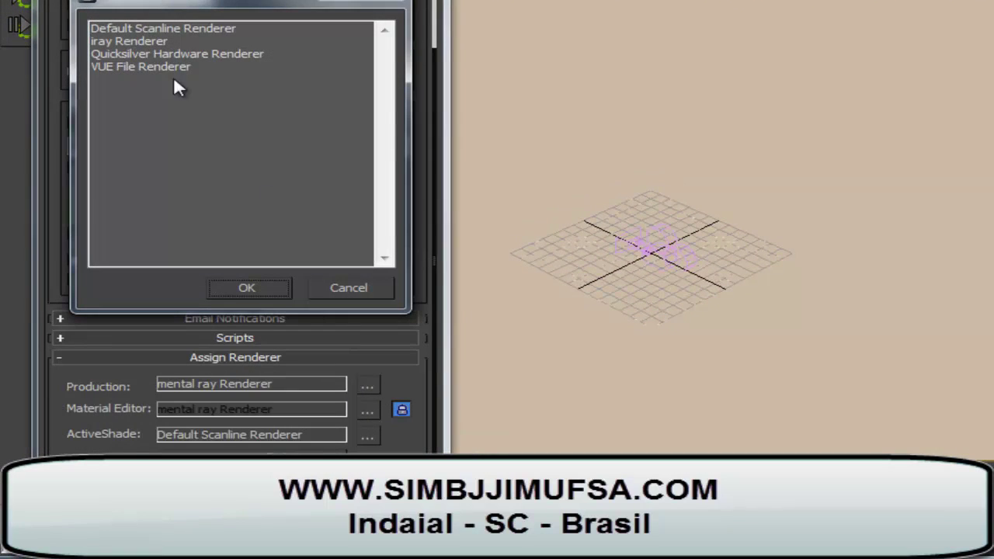
{"action": "left_click", "coordinate": [349, 287]}
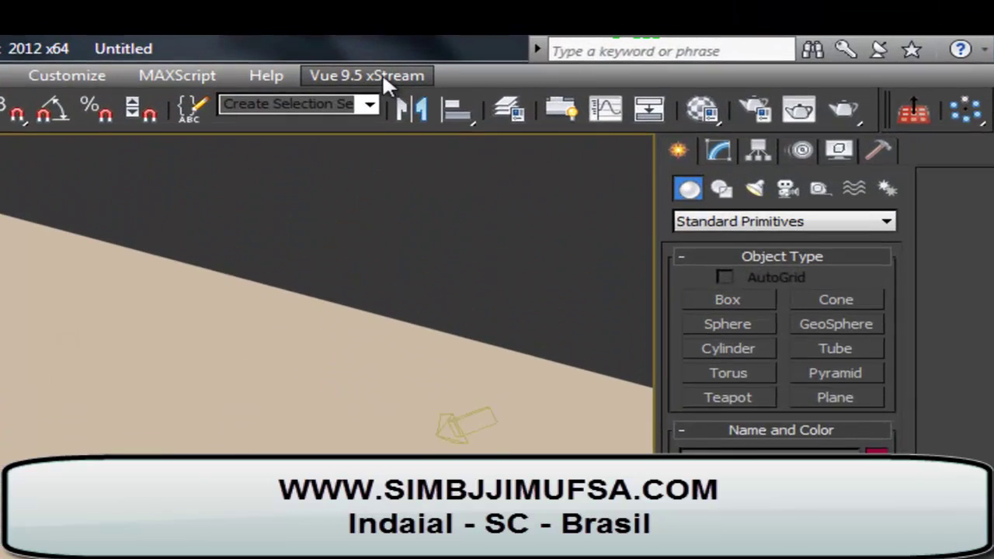
{"action": "left_click", "coordinate": [383, 77]}
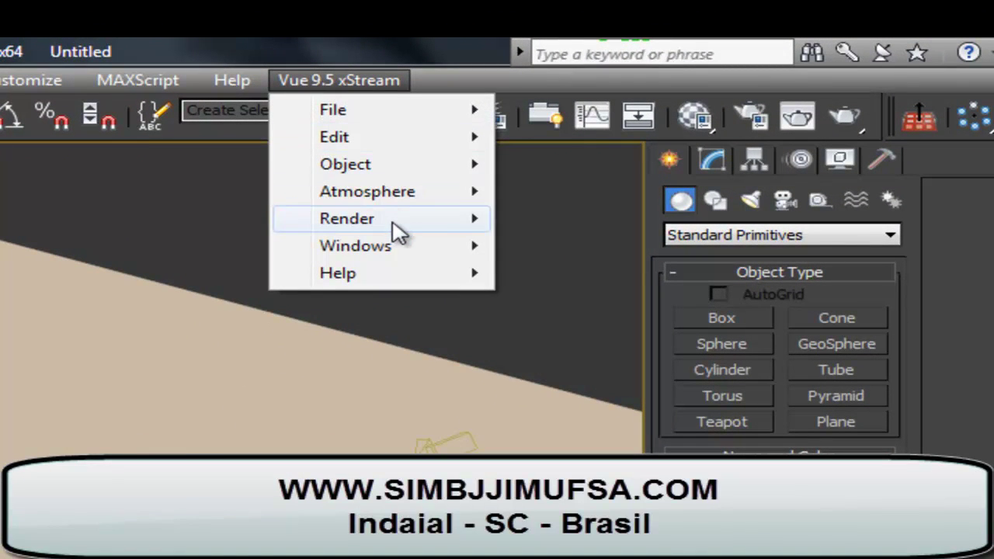
{"action": "mouse_move", "coordinate": [420, 181]}
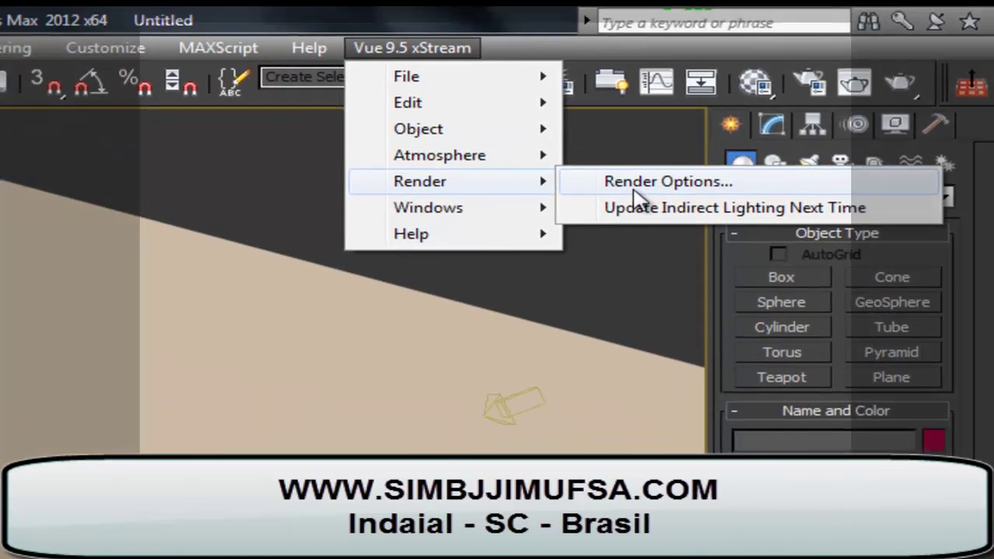
Step: Open Vue Render Options and compare the preset and automatic render quality settings
{"action": "left_click", "coordinate": [576, 221]}
{"action": "left_click", "coordinate": [211, 161]}
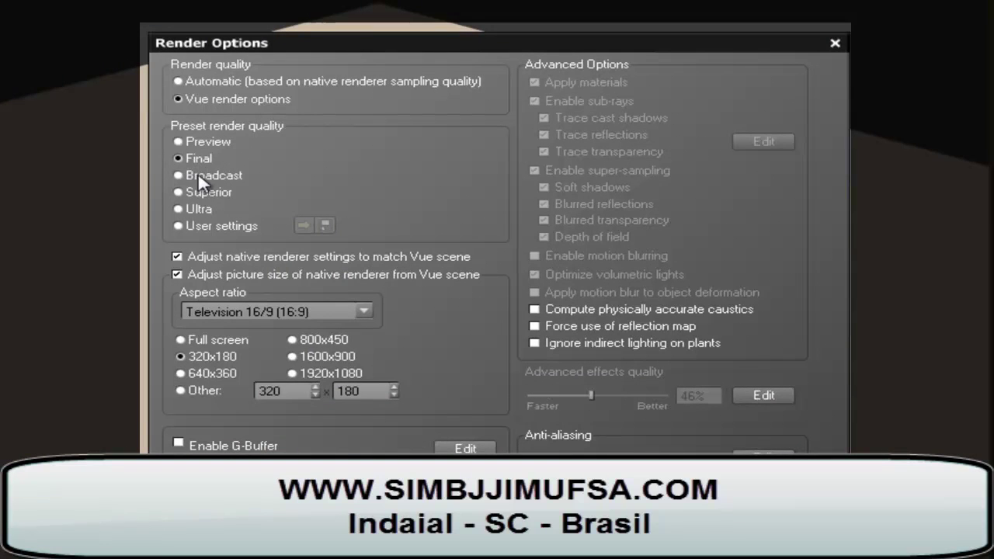
{"action": "left_click", "coordinate": [198, 175]}
{"action": "left_click", "coordinate": [199, 192]}
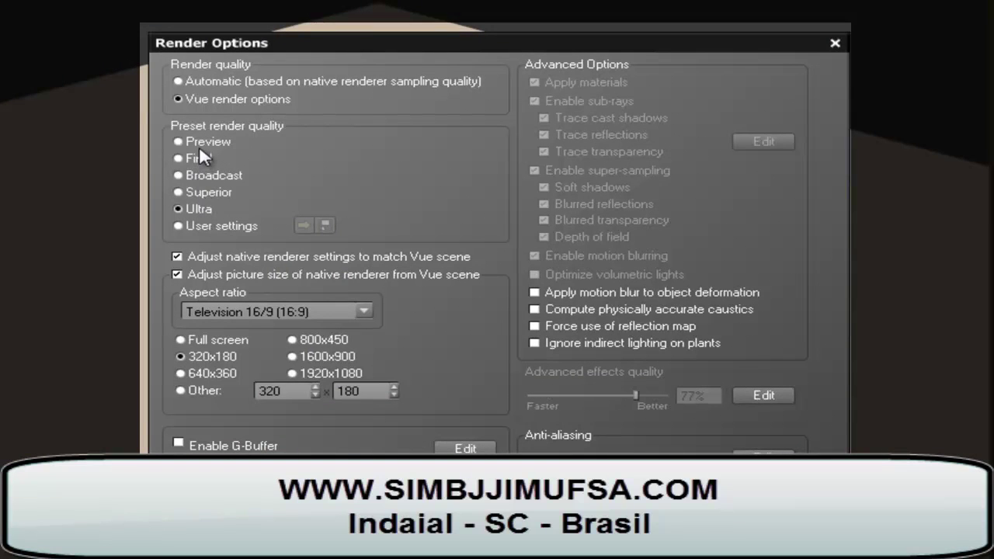
{"action": "left_click", "coordinate": [200, 141]}
{"action": "left_click", "coordinate": [202, 83]}
{"action": "left_click", "coordinate": [203, 99]}
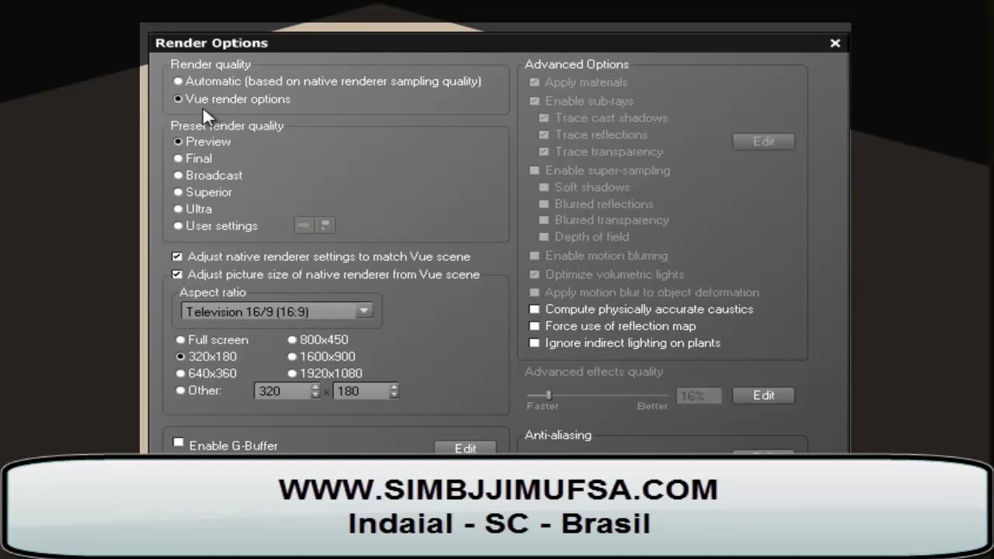
Step: Settle on the Final quality preset, keeping Television 16/9 at 640x360
{"action": "left_click", "coordinate": [194, 178]}
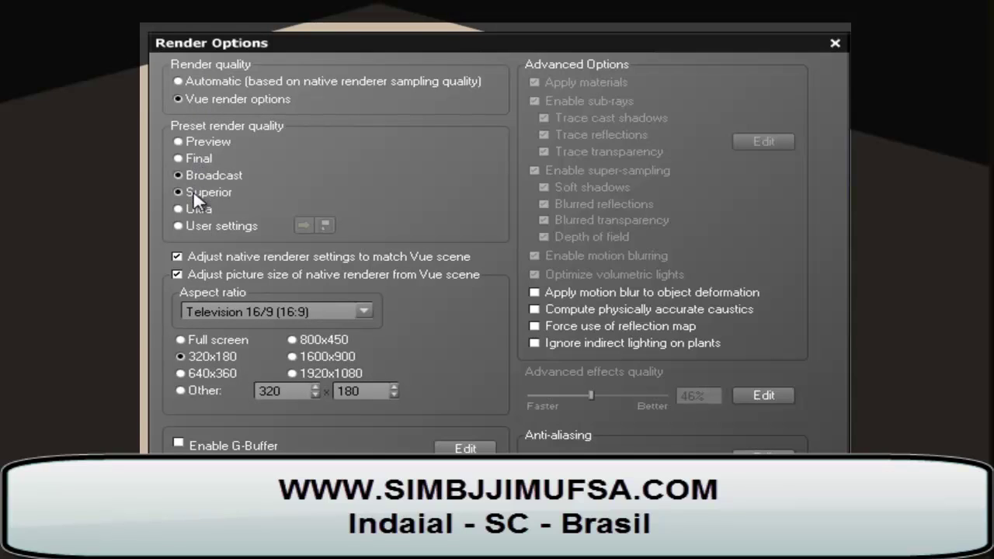
{"action": "left_click", "coordinate": [193, 191]}
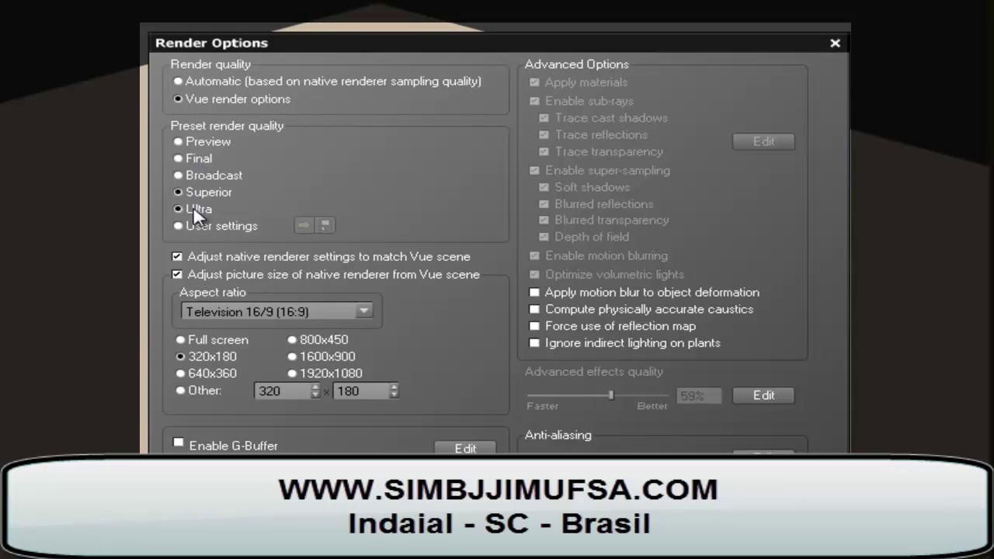
{"action": "left_click", "coordinate": [195, 160]}
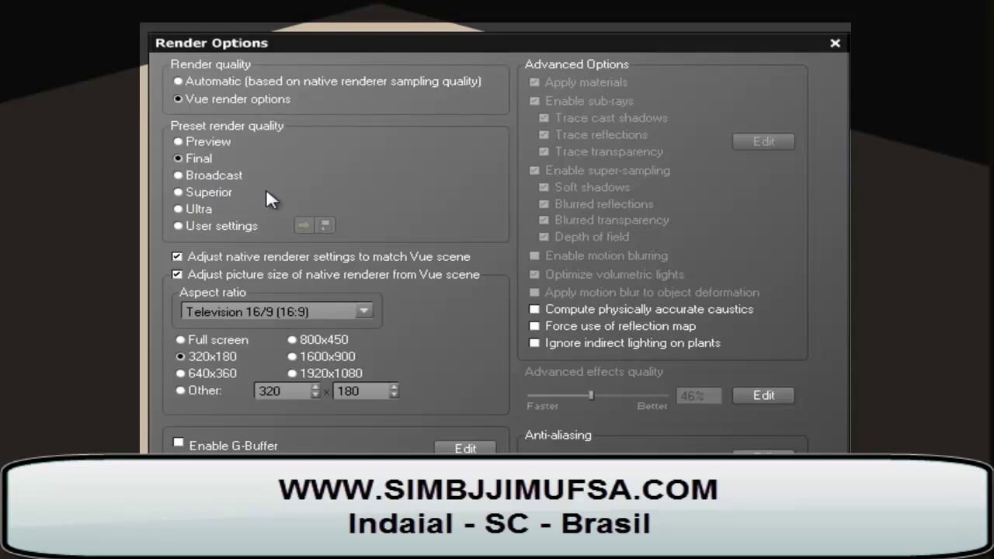
{"action": "left_click", "coordinate": [196, 223]}
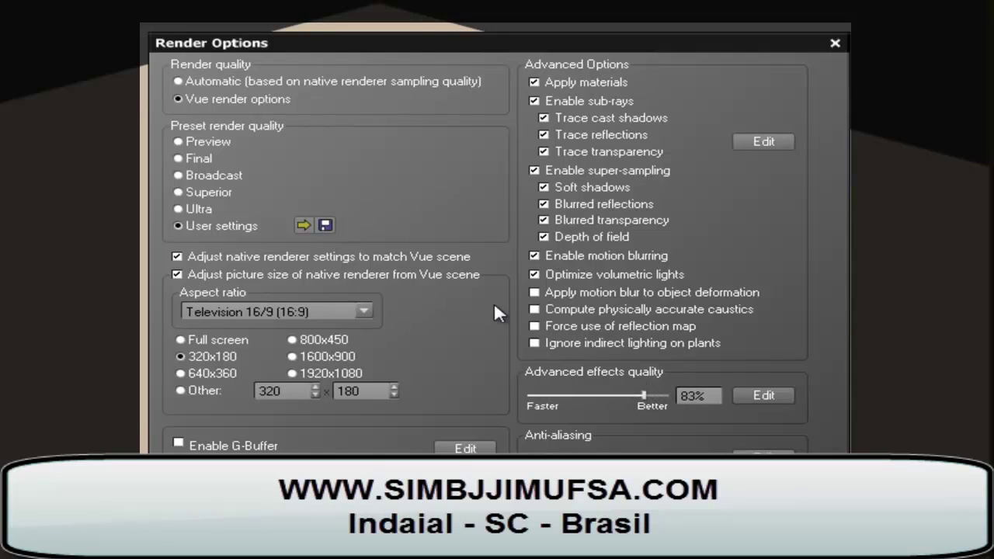
{"action": "left_click", "coordinate": [195, 159]}
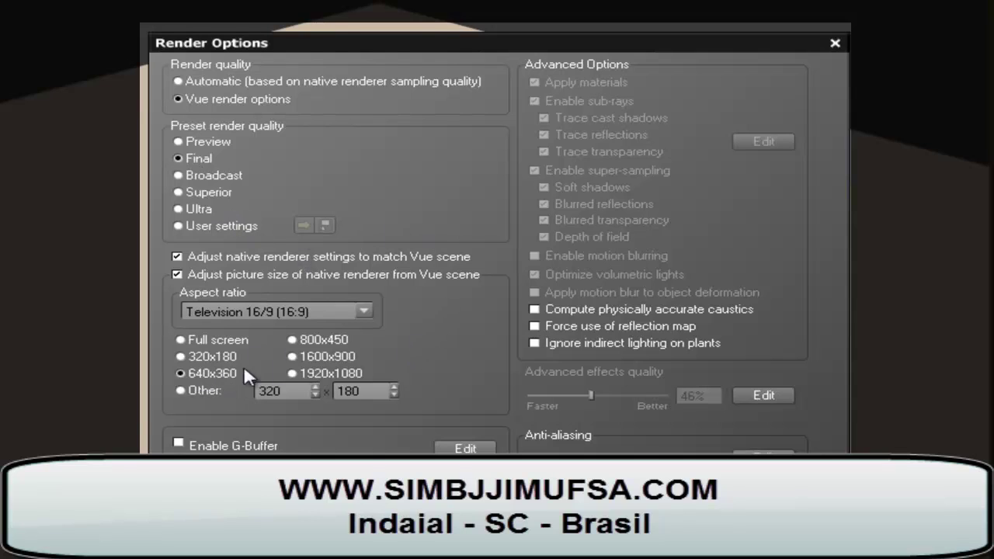
{"action": "left_click", "coordinate": [364, 311]}
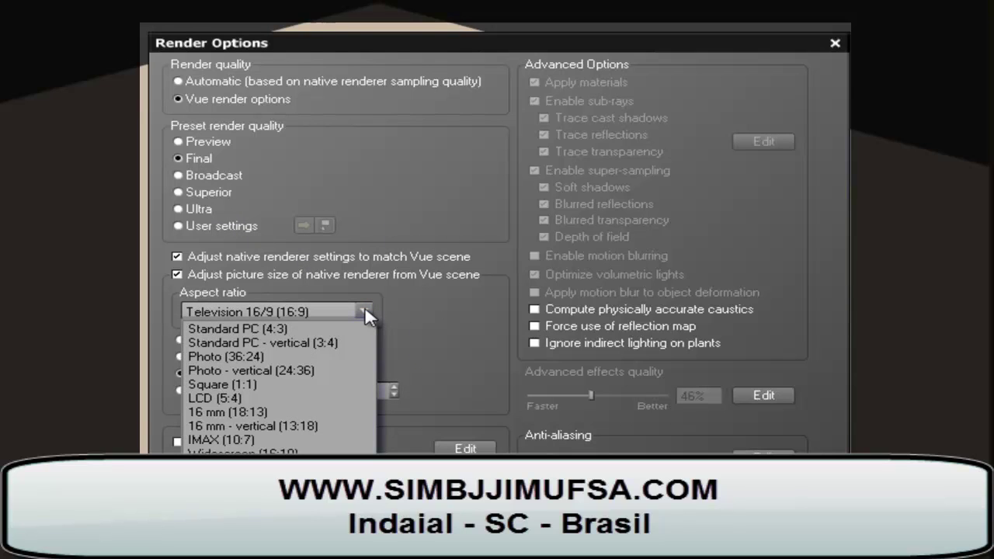
{"action": "left_click", "coordinate": [365, 311]}
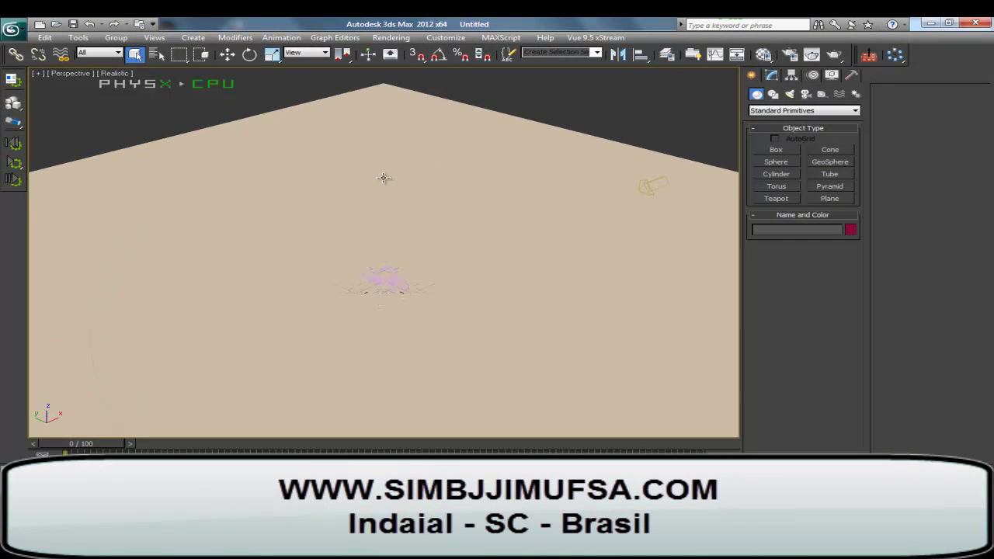
Step: Orbit down to a low view and select the ground object Ground001
{"action": "middle_click_drag", "start_coordinate": [384, 178], "coordinate": [419, 189], "text": "alt"}
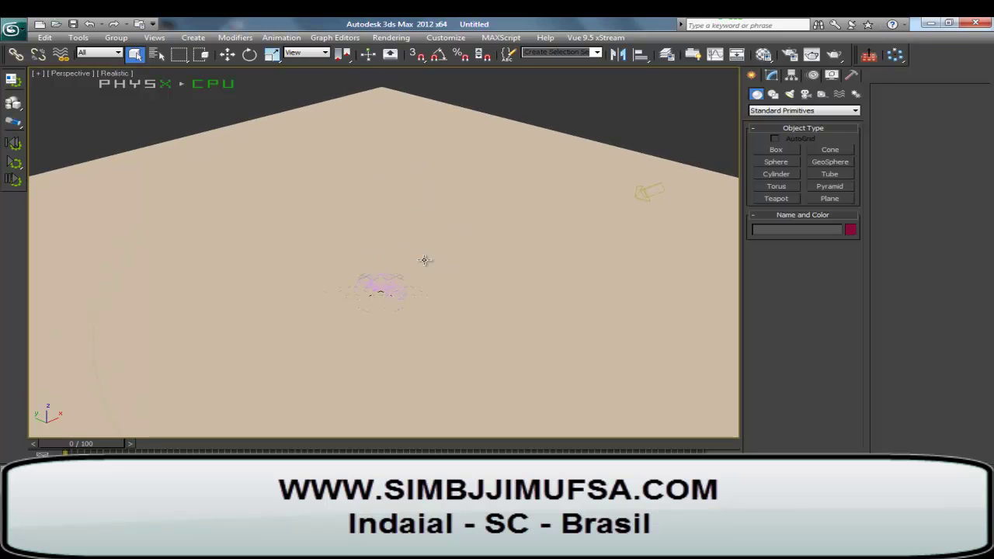
{"action": "mouse_move", "coordinate": [425, 260]}
{"action": "middle_mouse_down", "text": "alt"}
{"action": "mouse_move", "coordinate": [468, 272]}
{"action": "mouse_move", "coordinate": [497, 302]}
{"action": "mouse_move", "coordinate": [492, 273]}
{"action": "mouse_move", "coordinate": [481, 313]}
{"action": "mouse_move", "coordinate": [499, 326]}
{"action": "mouse_move", "coordinate": [505, 206]}
{"action": "middle_mouse_up", "text": "alt"}
{"action": "left_click", "coordinate": [503, 206]}
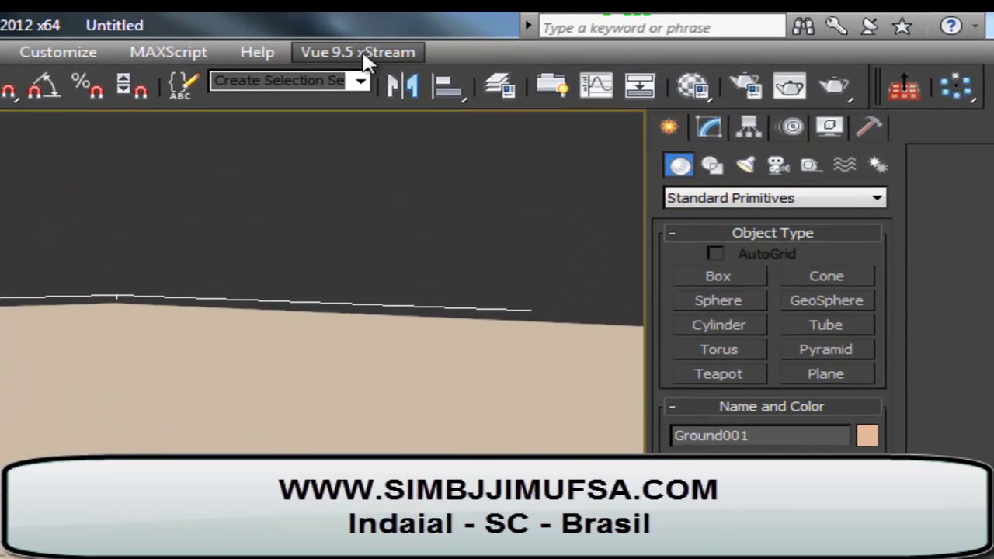
Step: In Change Object Material, pick the EcoSystems Forests & Green Fields material for Ground001
{"action": "left_click", "coordinate": [597, 38]}
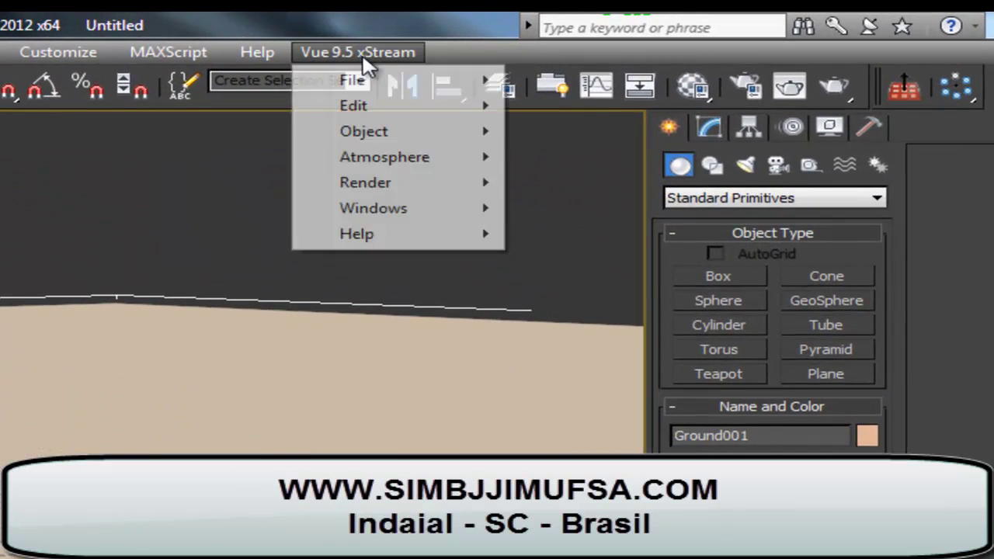
{"action": "mouse_move", "coordinate": [363, 131]}
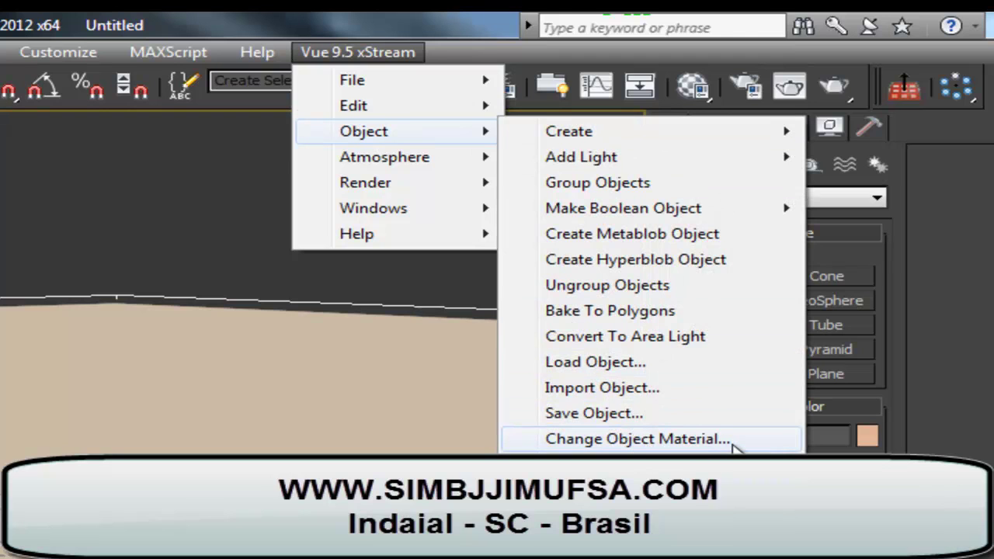
{"action": "left_click", "coordinate": [733, 444]}
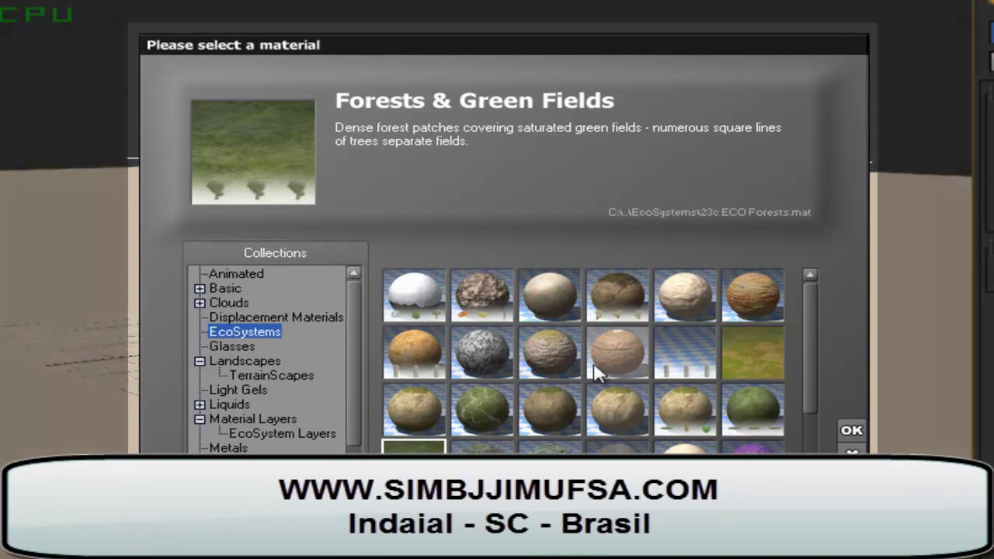
{"action": "left_click", "coordinate": [601, 369]}
{"action": "left_click", "coordinate": [279, 375]}
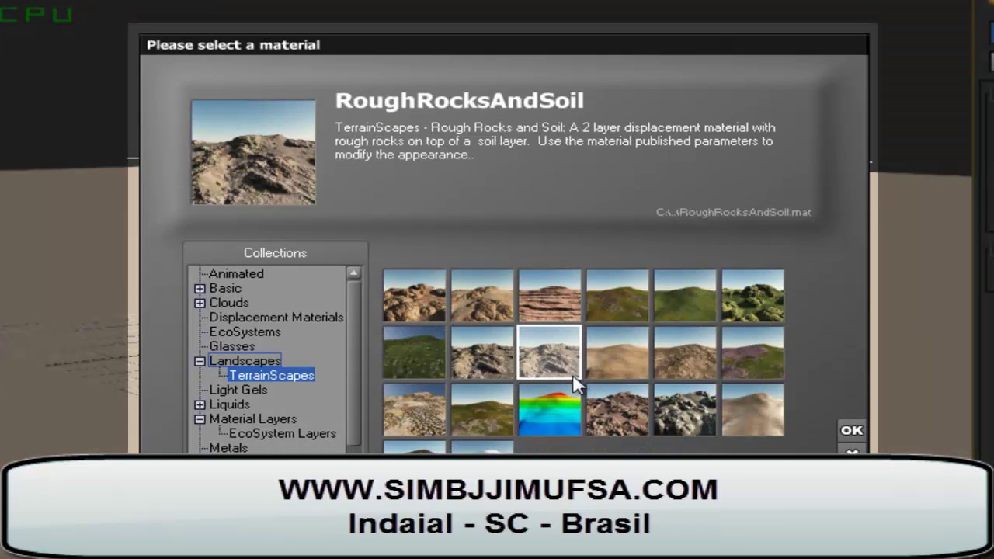
{"action": "left_click", "coordinate": [243, 332]}
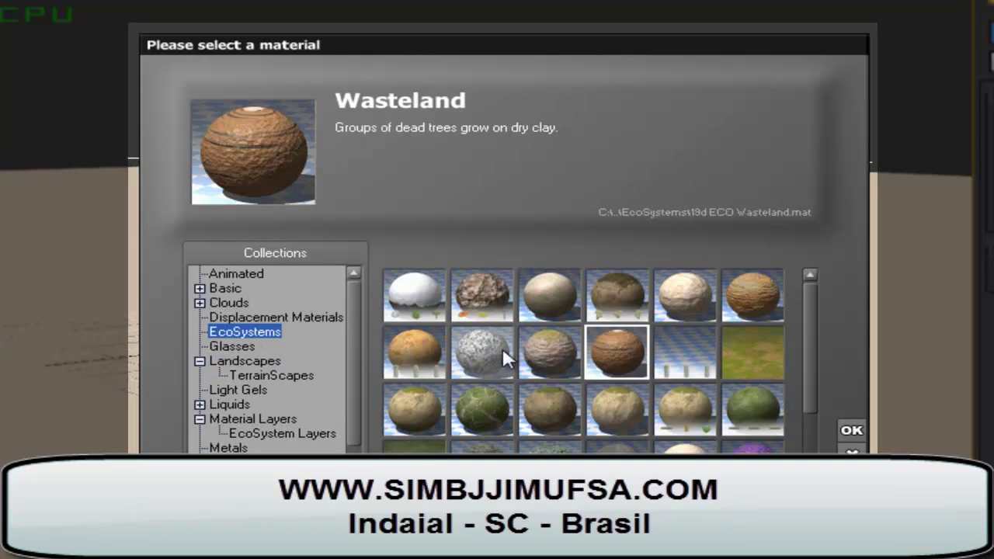
{"action": "left_click", "coordinate": [414, 448]}
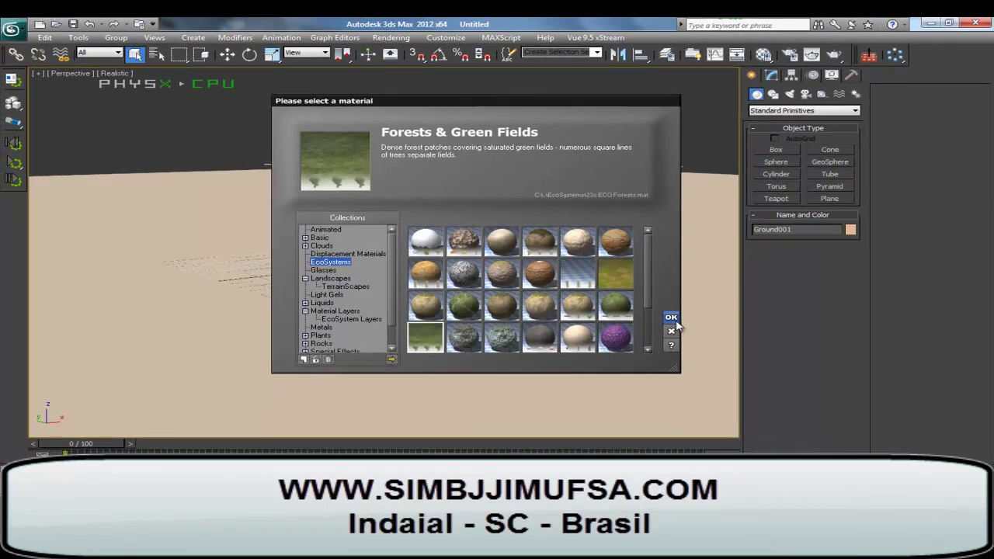
Step: Apply the Forests & Green Fields material with dynamic population and render the perspective view
{"action": "left_click", "coordinate": [835, 421]}
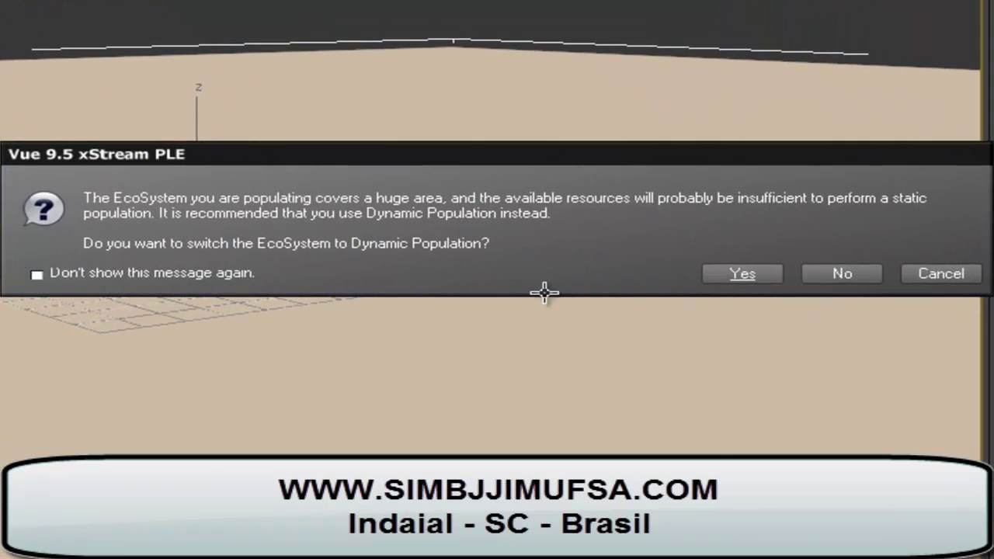
{"action": "left_click", "coordinate": [742, 274]}
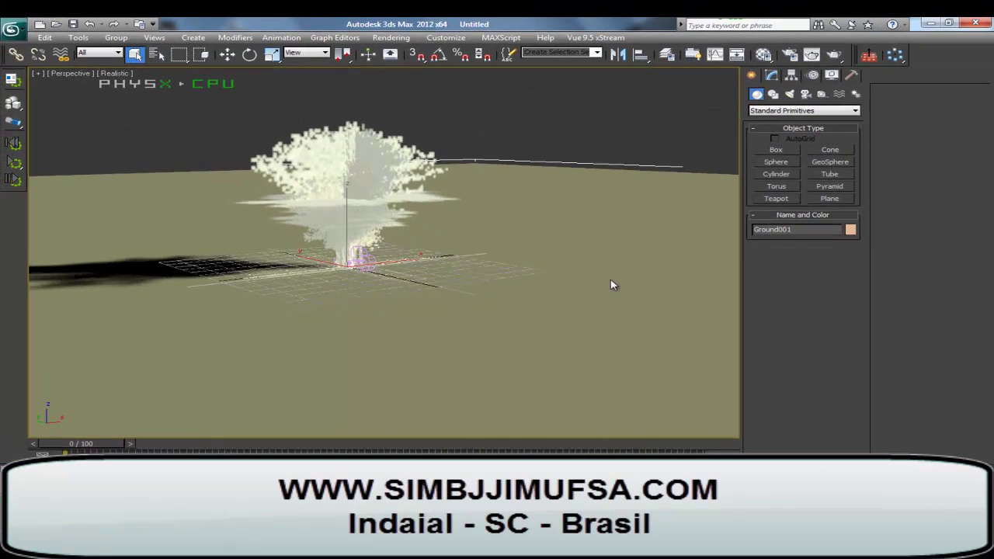
{"action": "mouse_move", "coordinate": [439, 270]}
{"action": "middle_mouse_down"}
{"action": "mouse_move", "coordinate": [468, 183]}
{"action": "mouse_move", "coordinate": [438, 266]}
{"action": "middle_mouse_up"}
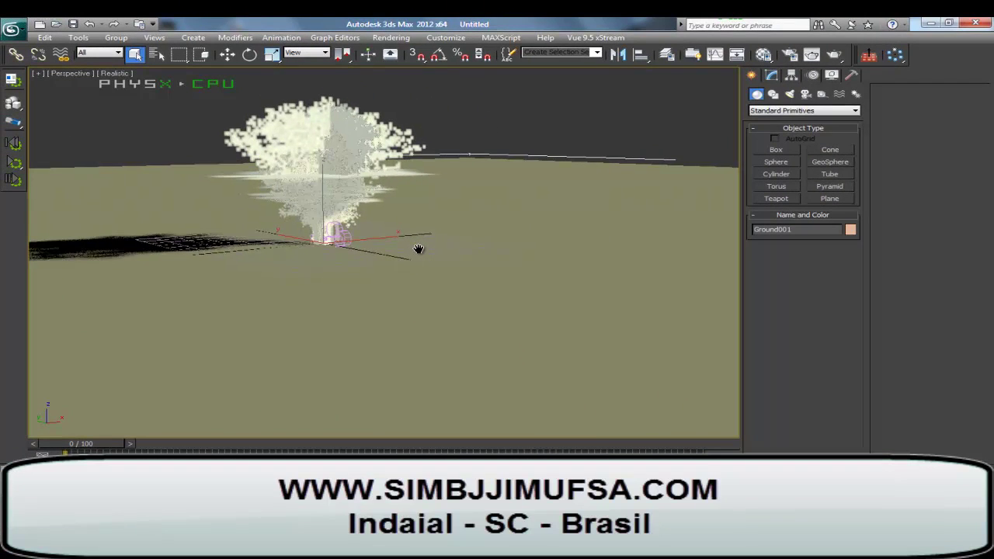
{"action": "key", "text": "F9"}
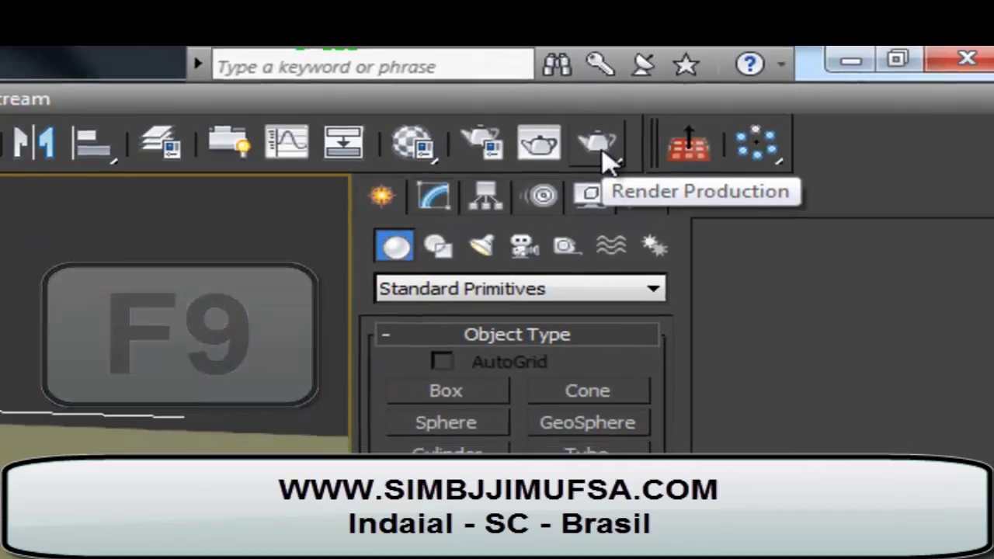
{"action": "left_click", "coordinate": [588, 151]}
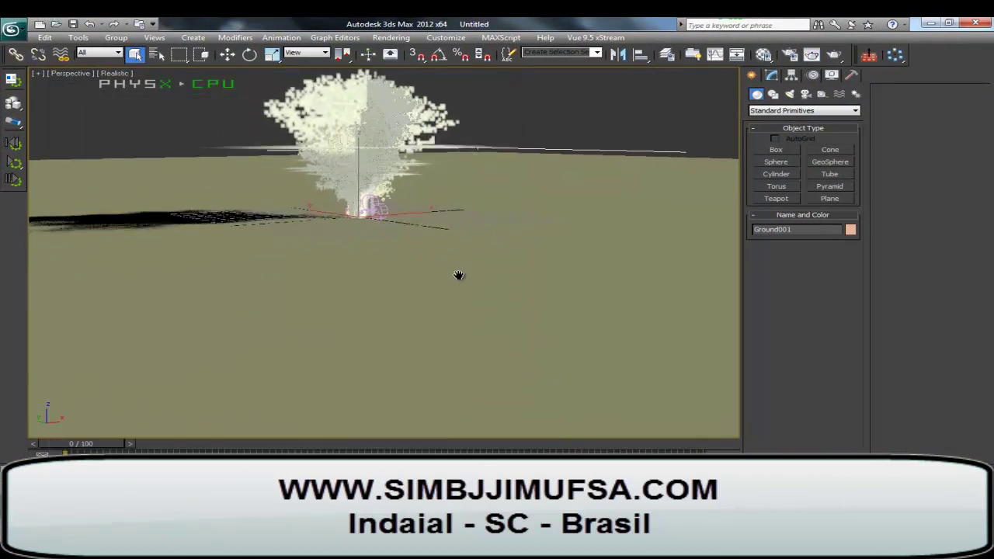
Step: Pan and render the forest ground again, then pan and zoom to a low angle near the tree
{"action": "mouse_move", "coordinate": [457, 275]}
{"action": "middle_mouse_down"}
{"action": "mouse_move", "coordinate": [520, 231]}
{"action": "mouse_move", "coordinate": [533, 188]}
{"action": "mouse_move", "coordinate": [517, 223]}
{"action": "mouse_move", "coordinate": [486, 231]}
{"action": "middle_mouse_up"}
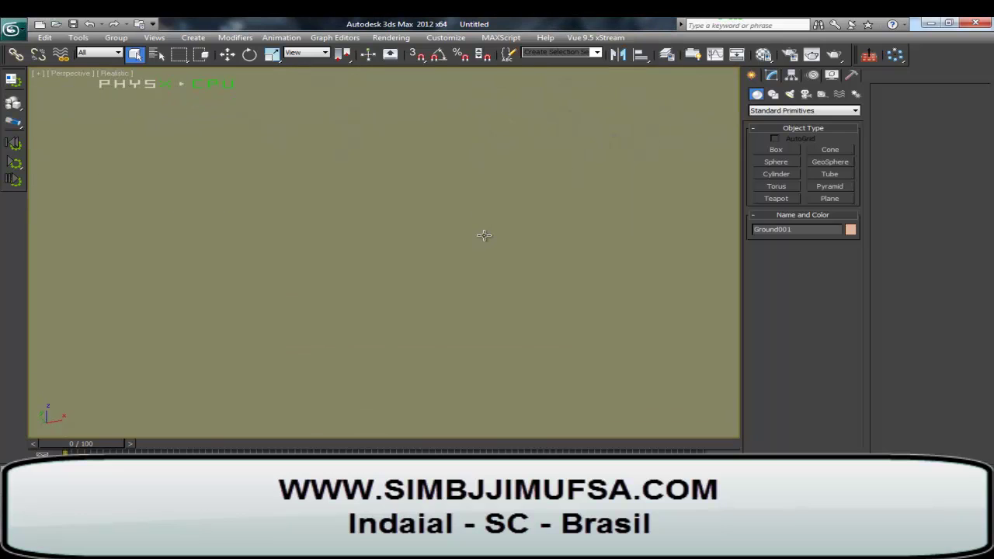
{"action": "left_click", "coordinate": [837, 56]}
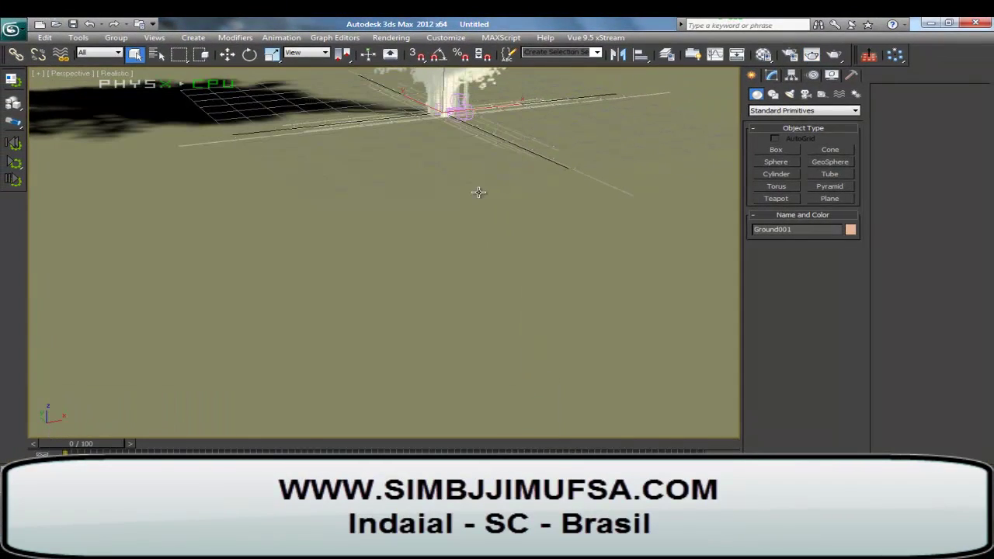
{"action": "mouse_move", "coordinate": [478, 191]}
{"action": "middle_mouse_down", "text": "alt"}
{"action": "mouse_move", "coordinate": [475, 228]}
{"action": "mouse_move", "coordinate": [450, 240]}
{"action": "mouse_move", "coordinate": [514, 208]}
{"action": "mouse_move", "coordinate": [395, 287]}
{"action": "mouse_move", "coordinate": [417, 256]}
{"action": "mouse_move", "coordinate": [482, 257]}
{"action": "mouse_move", "coordinate": [523, 286]}
{"action": "mouse_move", "coordinate": [508, 305]}
{"action": "mouse_move", "coordinate": [514, 263]}
{"action": "middle_mouse_up", "text": "alt"}
{"action": "scroll", "coordinate": [508, 306], "scroll_direction": "up", "scroll_amount": 3}
{"action": "scroll", "coordinate": [508, 306], "scroll_direction": "up", "scroll_amount": 3}
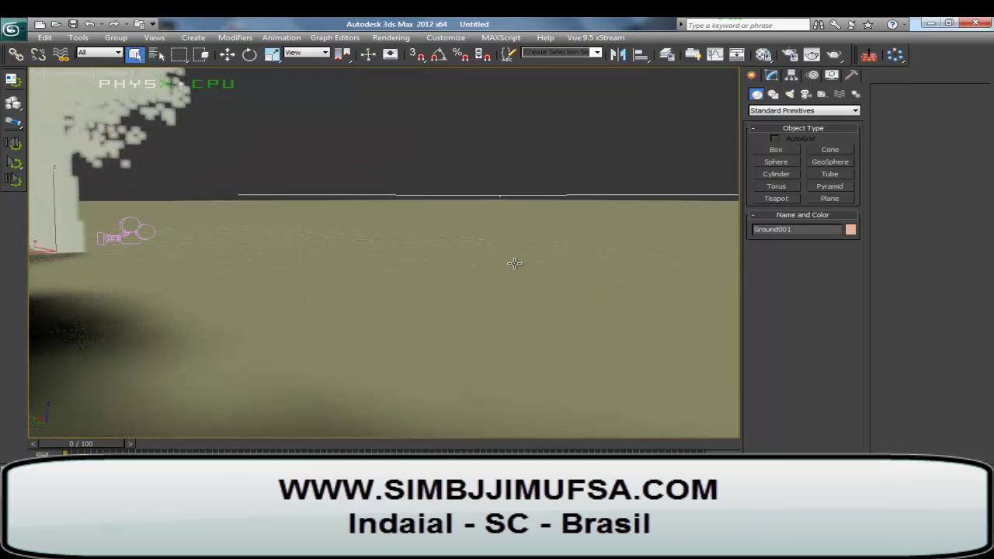
Step: Render the low viewpoint of the forest ground with Render Production
{"action": "left_click", "coordinate": [810, 56]}
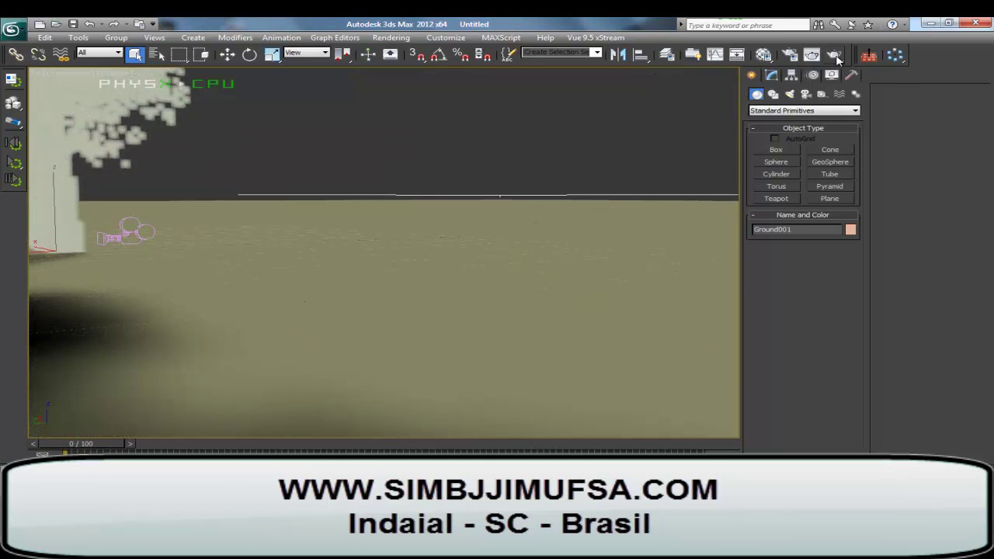